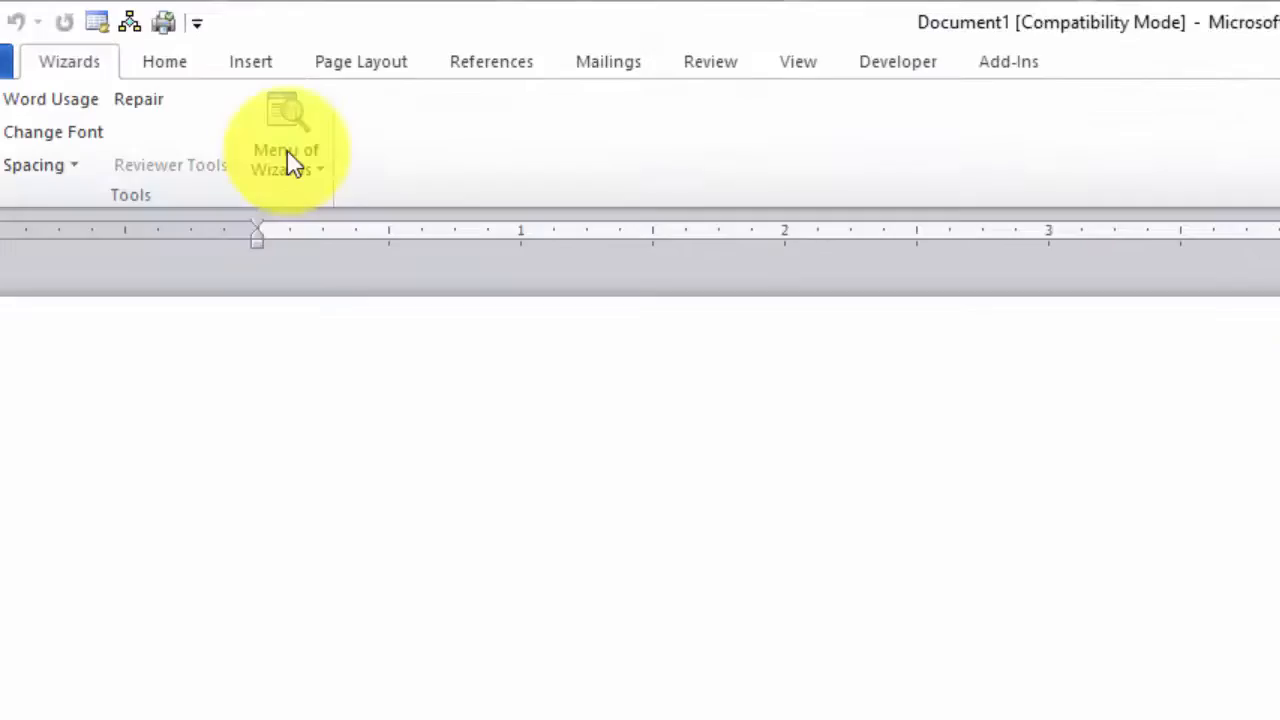
Start a Book Master project titled "Moby Dick" as a Novel, with Add-a-Chapter and folder shortcuts created
{"action": "left_click", "coordinate": [287, 155]}
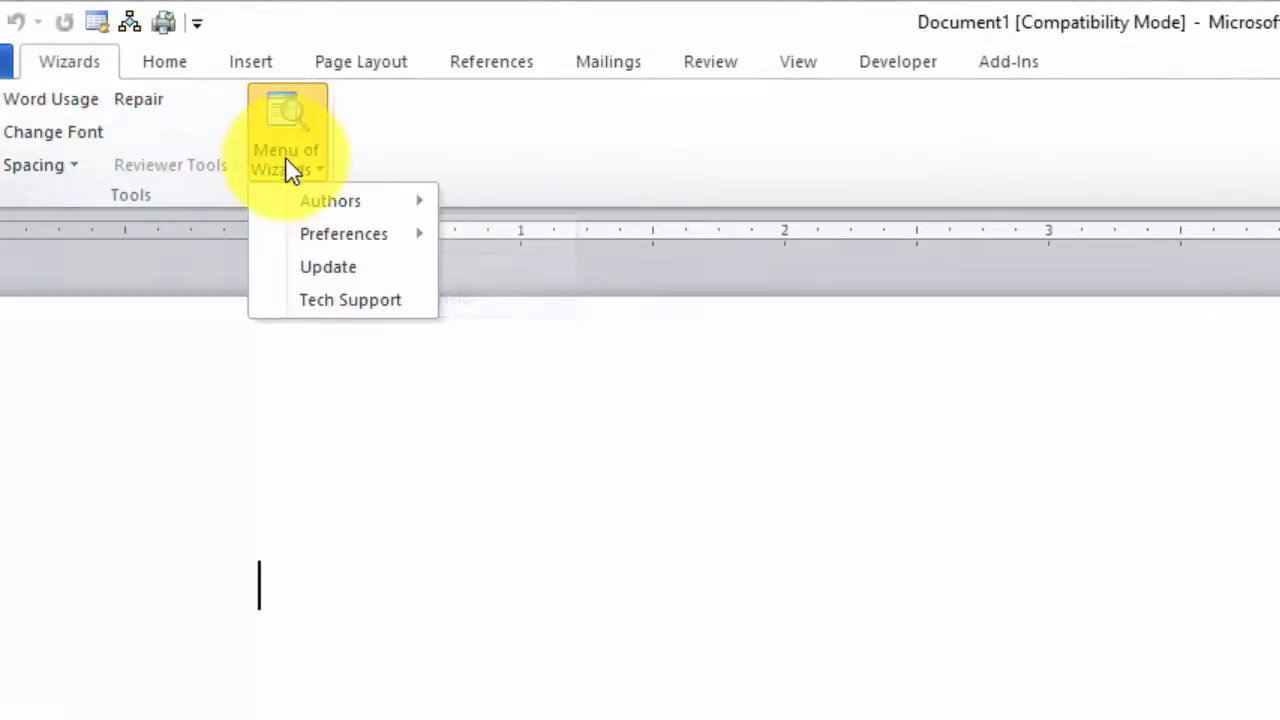
{"action": "mouse_move", "coordinate": [313, 212]}
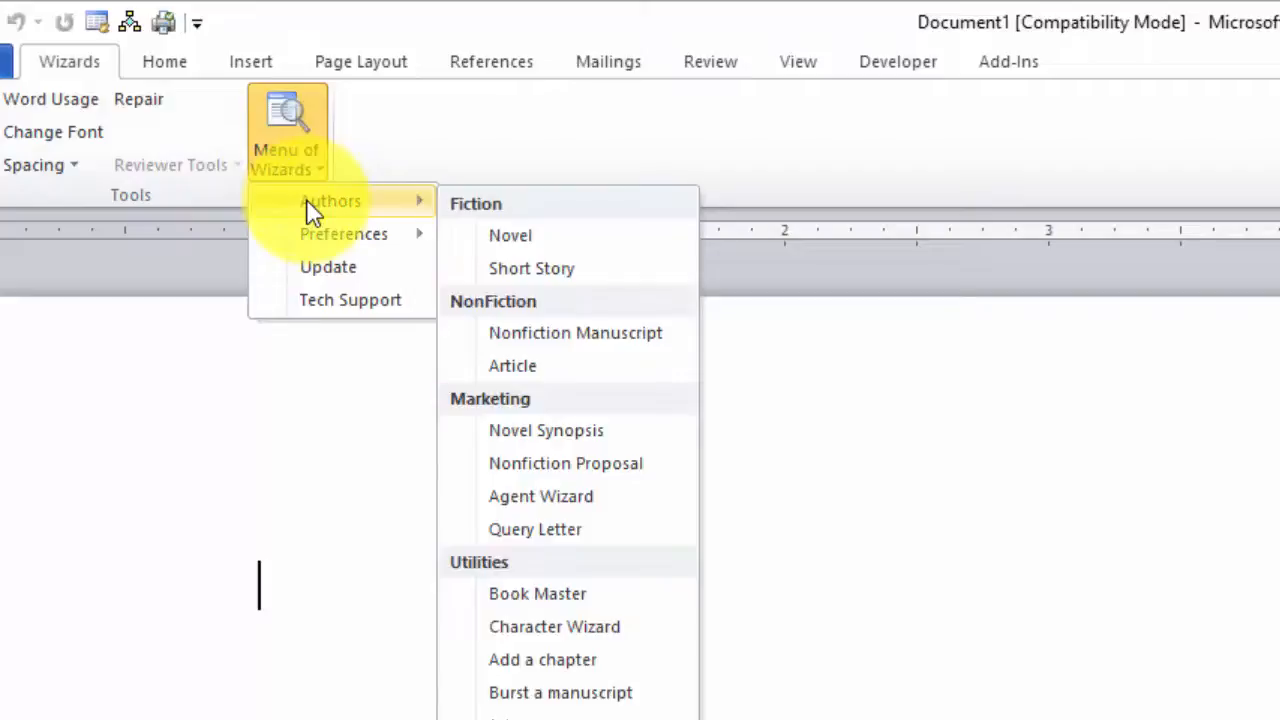
{"action": "left_click", "coordinate": [556, 604]}
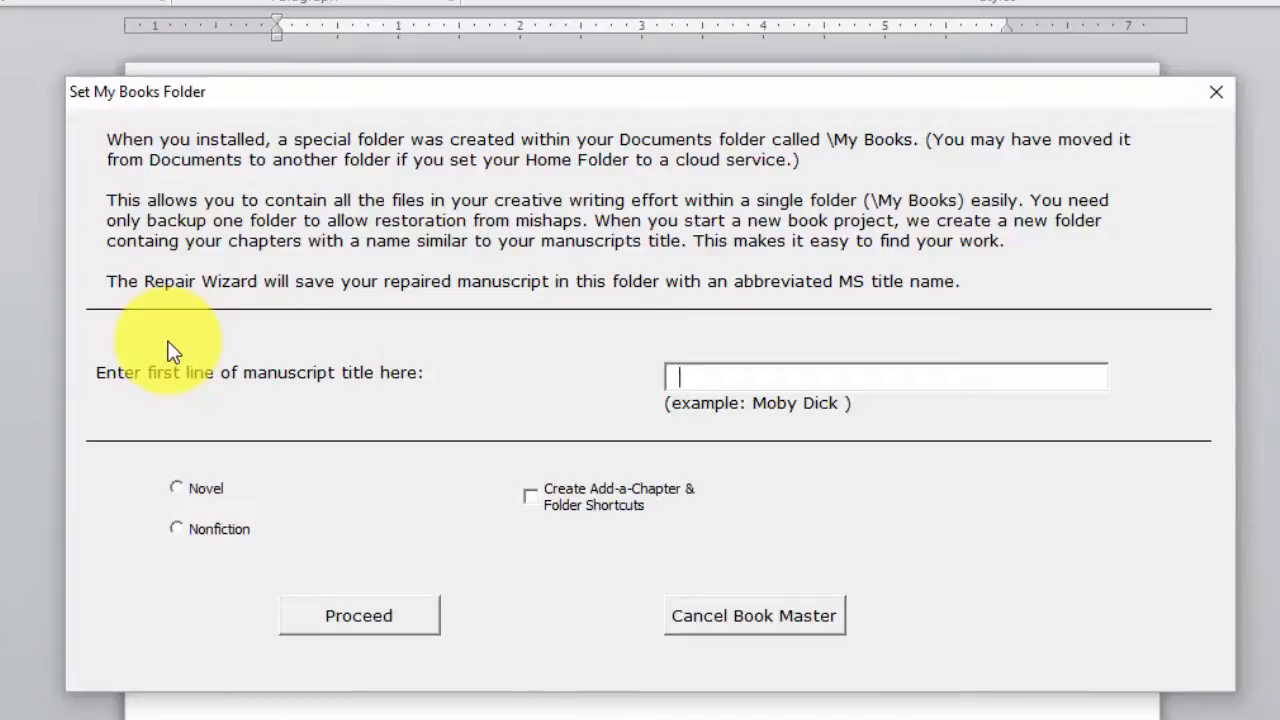
{"action": "type", "text": "Moby Dio"}
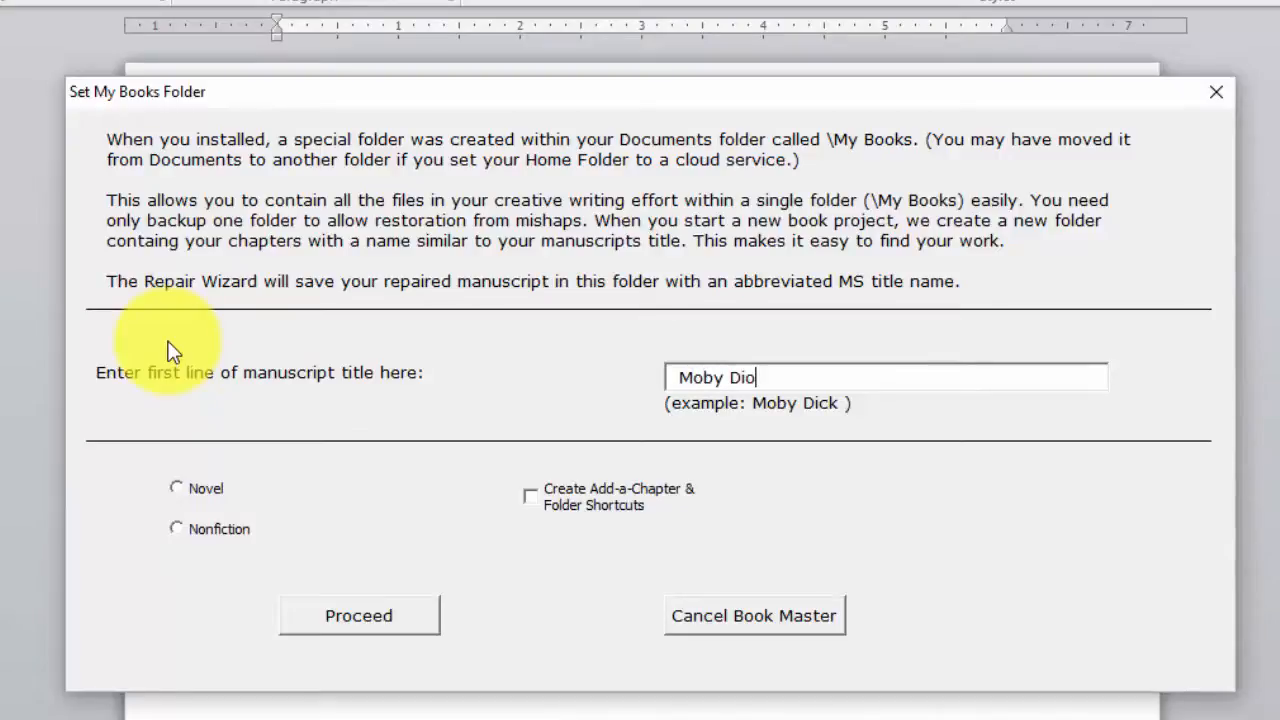
{"action": "key", "text": "BackSpace"}
{"action": "type", "text": "ck"}
{"action": "left_click", "coordinate": [177, 492]}
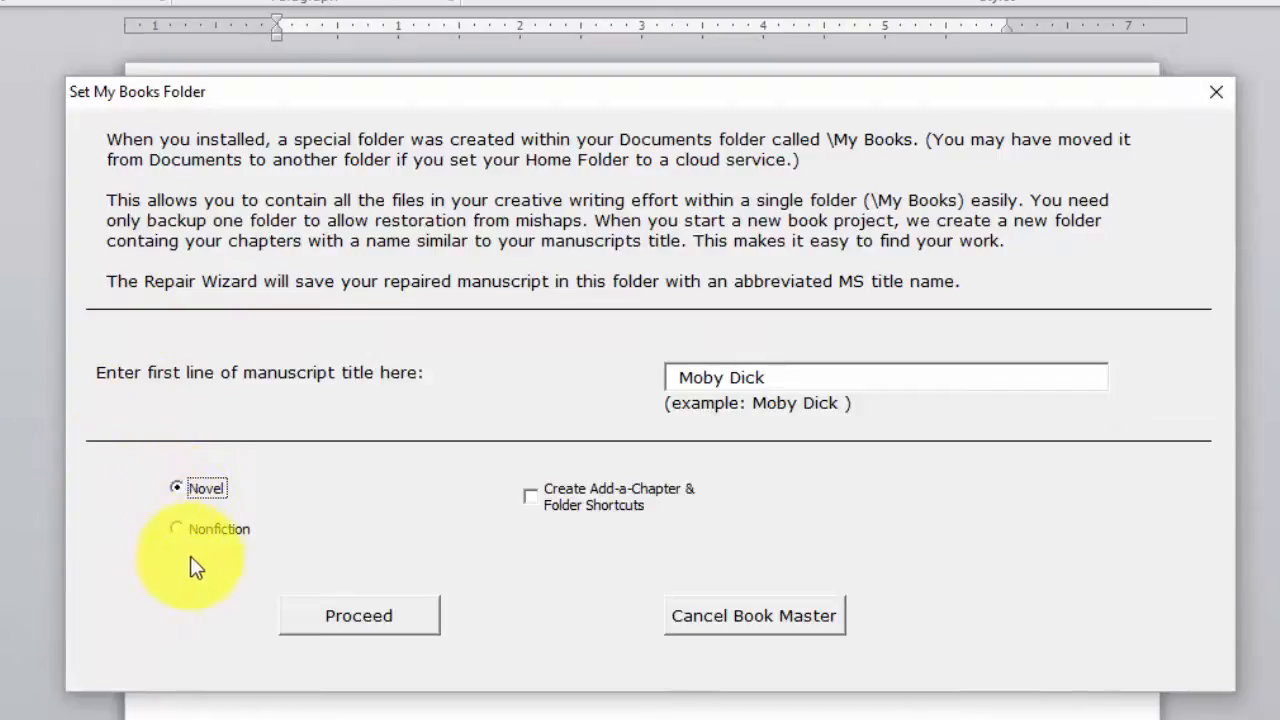
{"action": "left_click", "coordinate": [528, 500]}
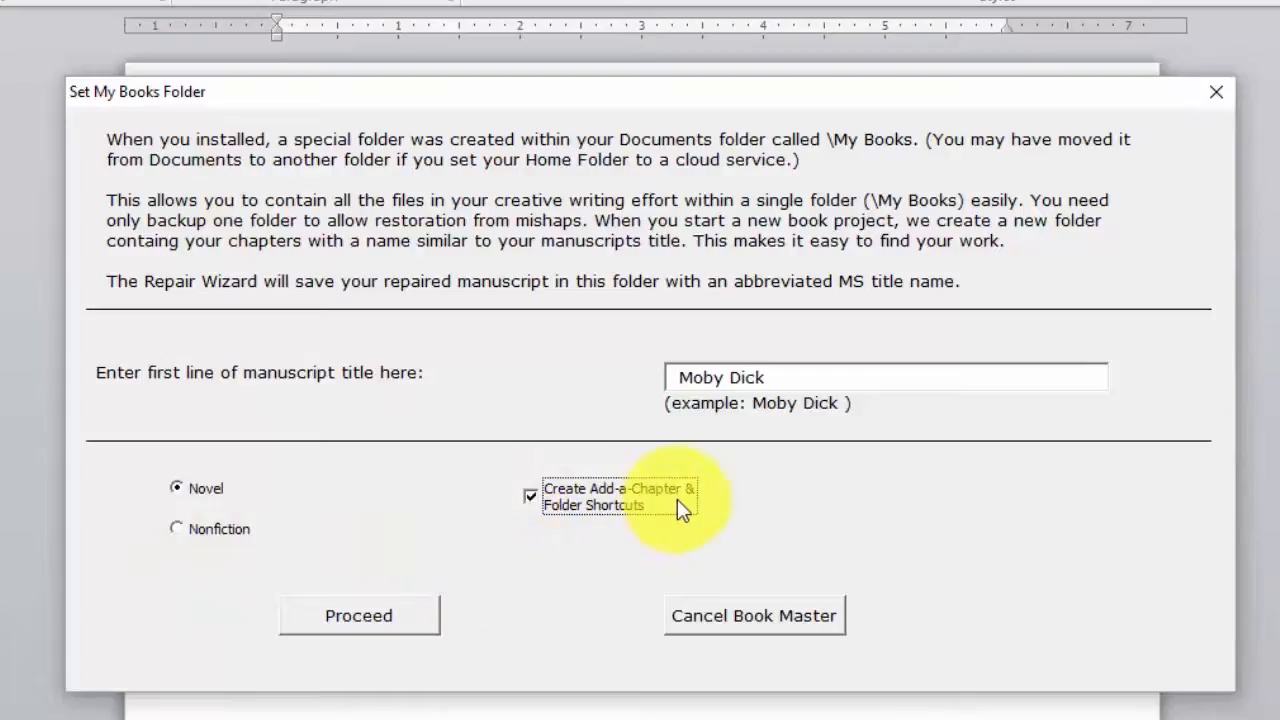
{"action": "left_click", "coordinate": [378, 628]}
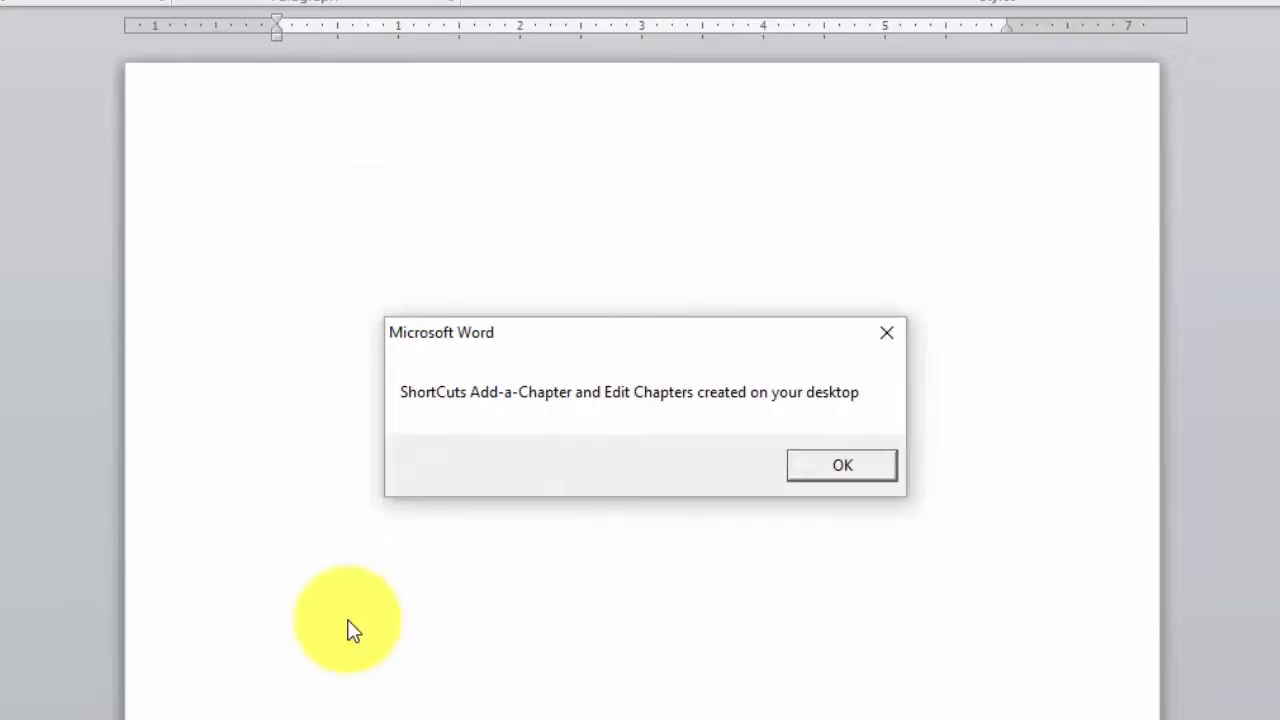
{"action": "left_click", "coordinate": [828, 462]}
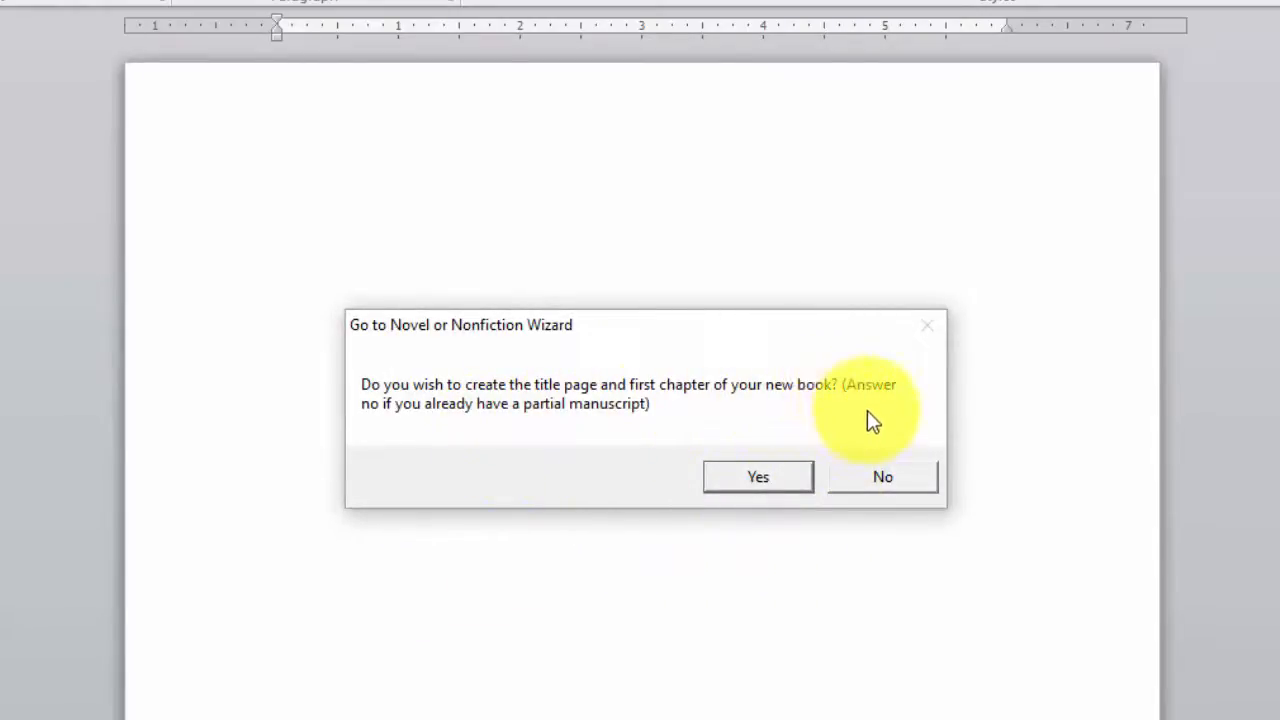
Agree to create the new book's title page and first chapter, closing the other open documents without saving
{"action": "left_click", "coordinate": [752, 480]}
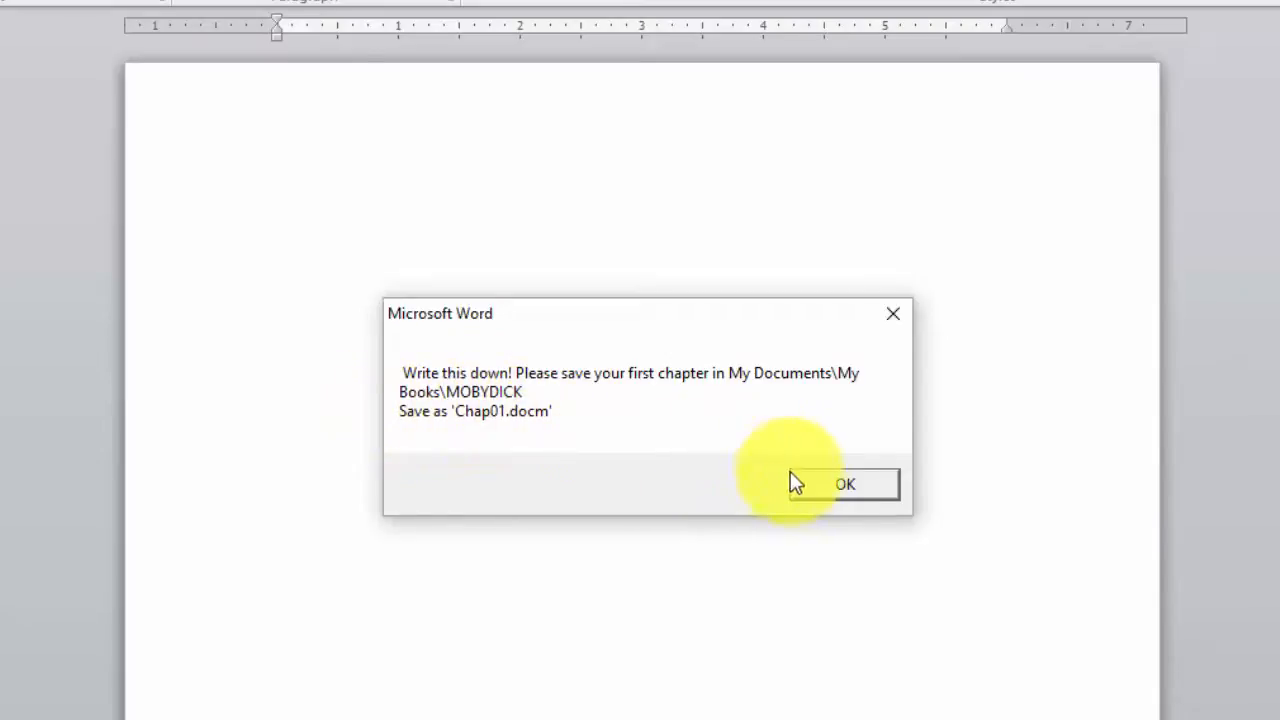
{"action": "left_click", "coordinate": [848, 490]}
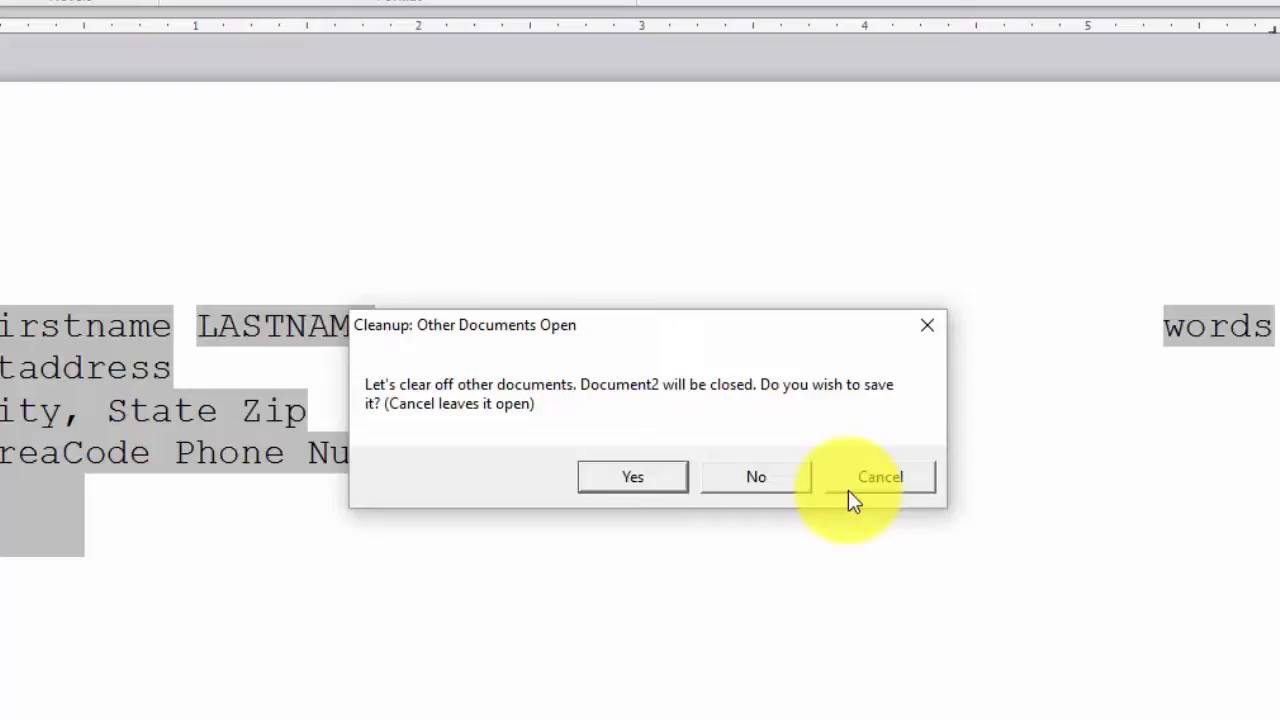
{"action": "left_click", "coordinate": [756, 484]}
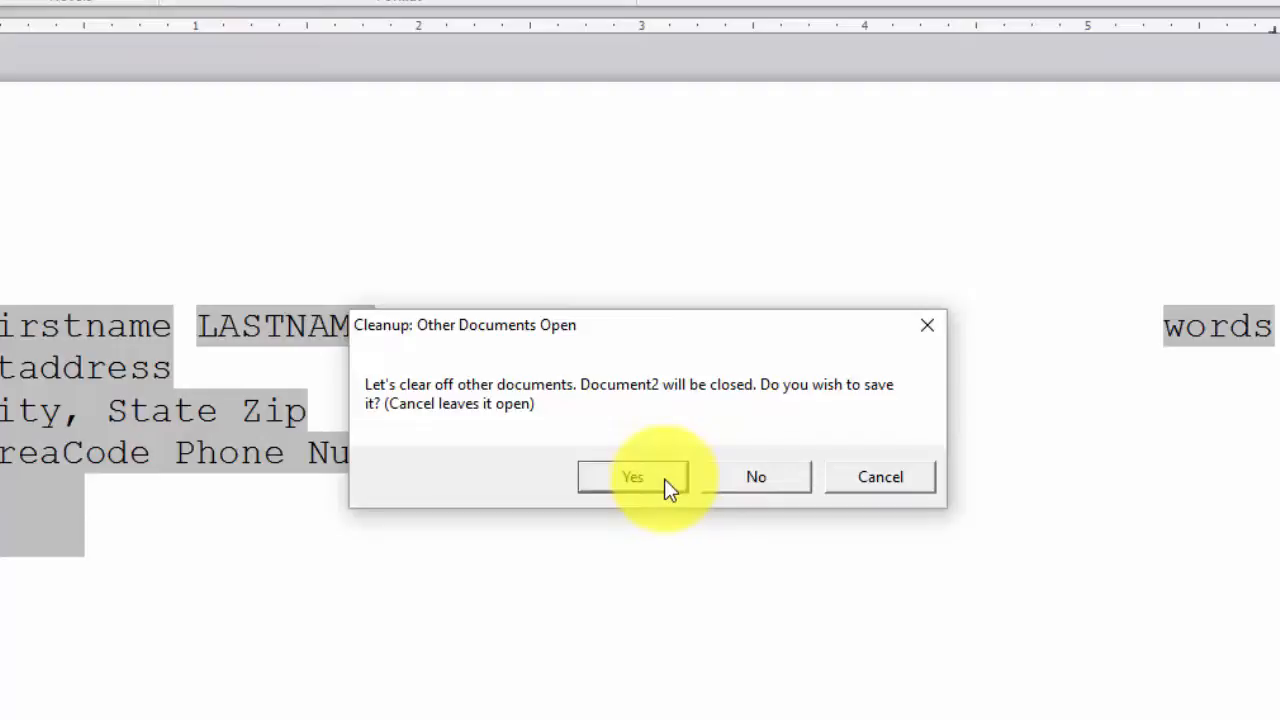
{"action": "left_click", "coordinate": [735, 486]}
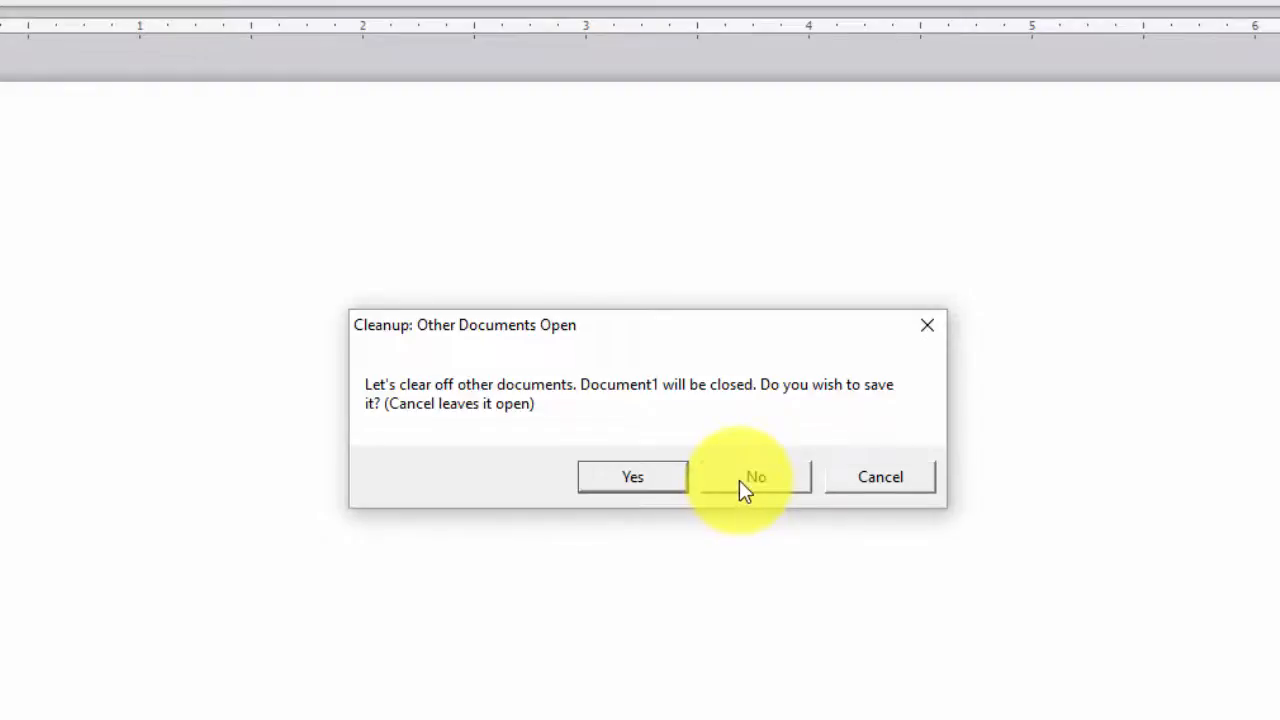
{"action": "left_click", "coordinate": [739, 480]}
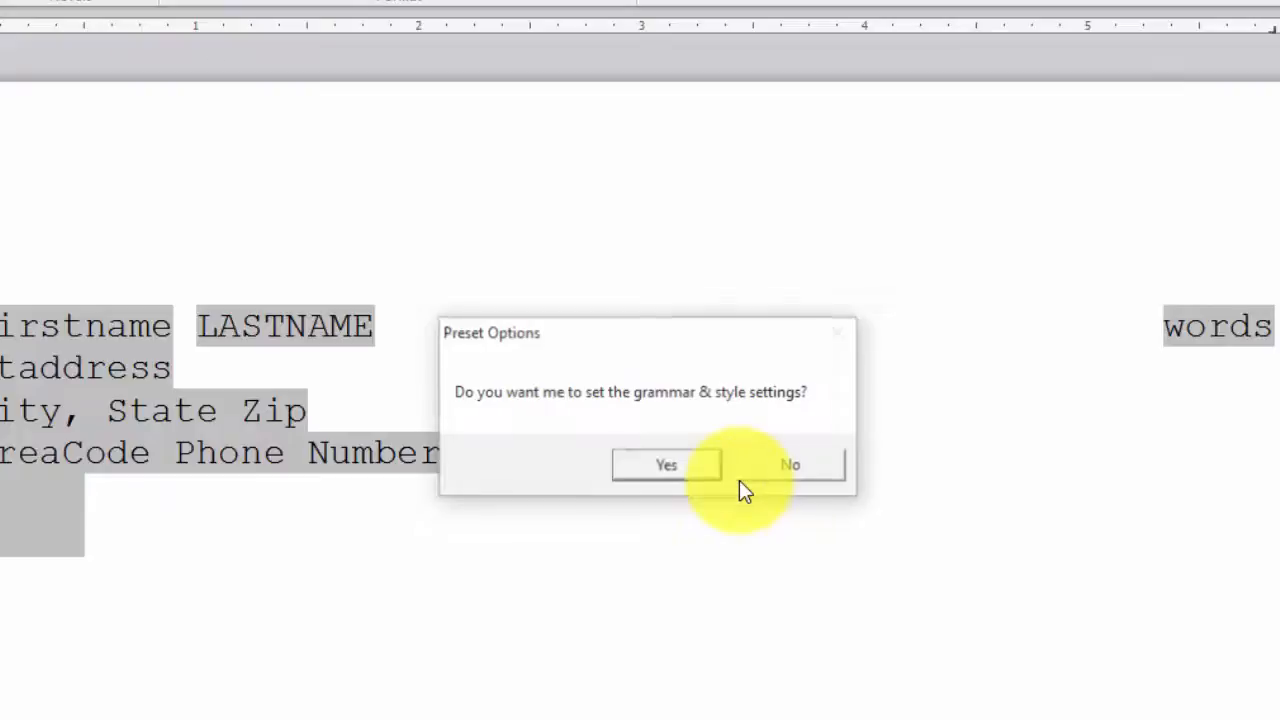
Accept the preset grammar and style settings and begin the novel with Chapter One, using the prefilled author and title details
{"action": "left_click", "coordinate": [672, 472]}
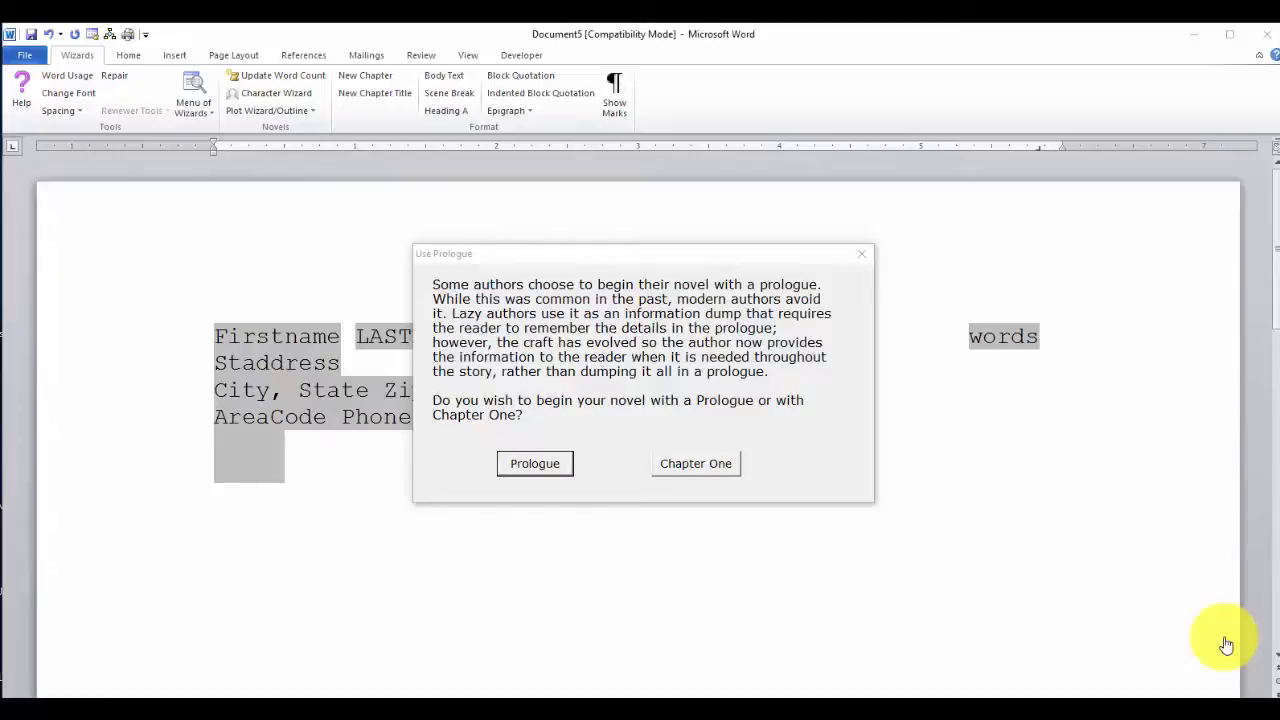
{"action": "left_click", "coordinate": [696, 463]}
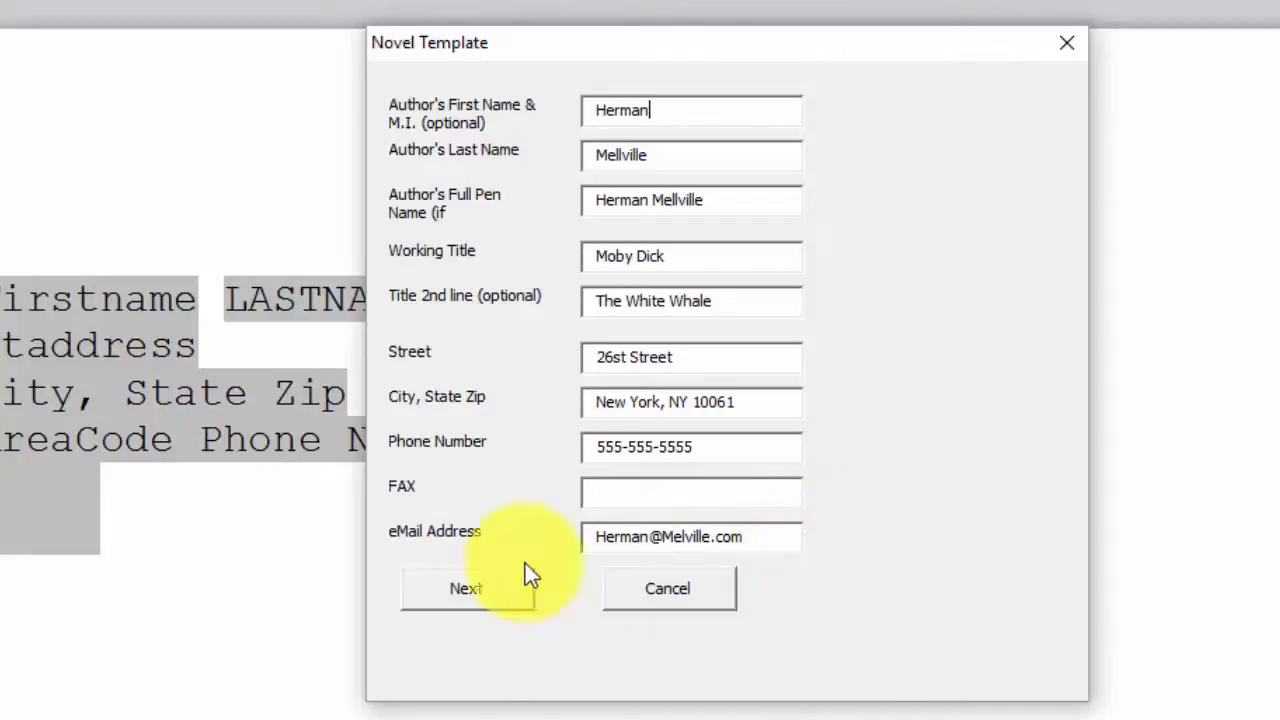
{"action": "left_click", "coordinate": [478, 590]}
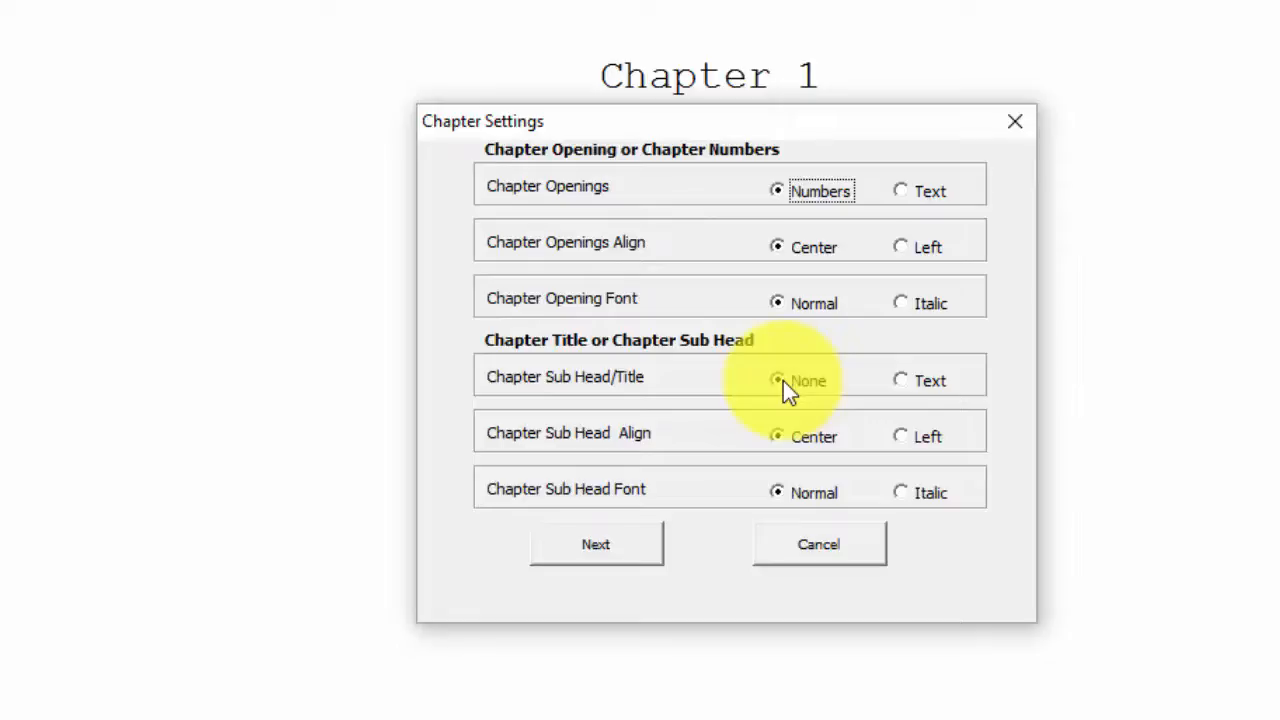
Set Chapter Sub Head/Title to Text and finish the chapter settings, acknowledging the messages that follow
{"action": "left_click", "coordinate": [899, 379]}
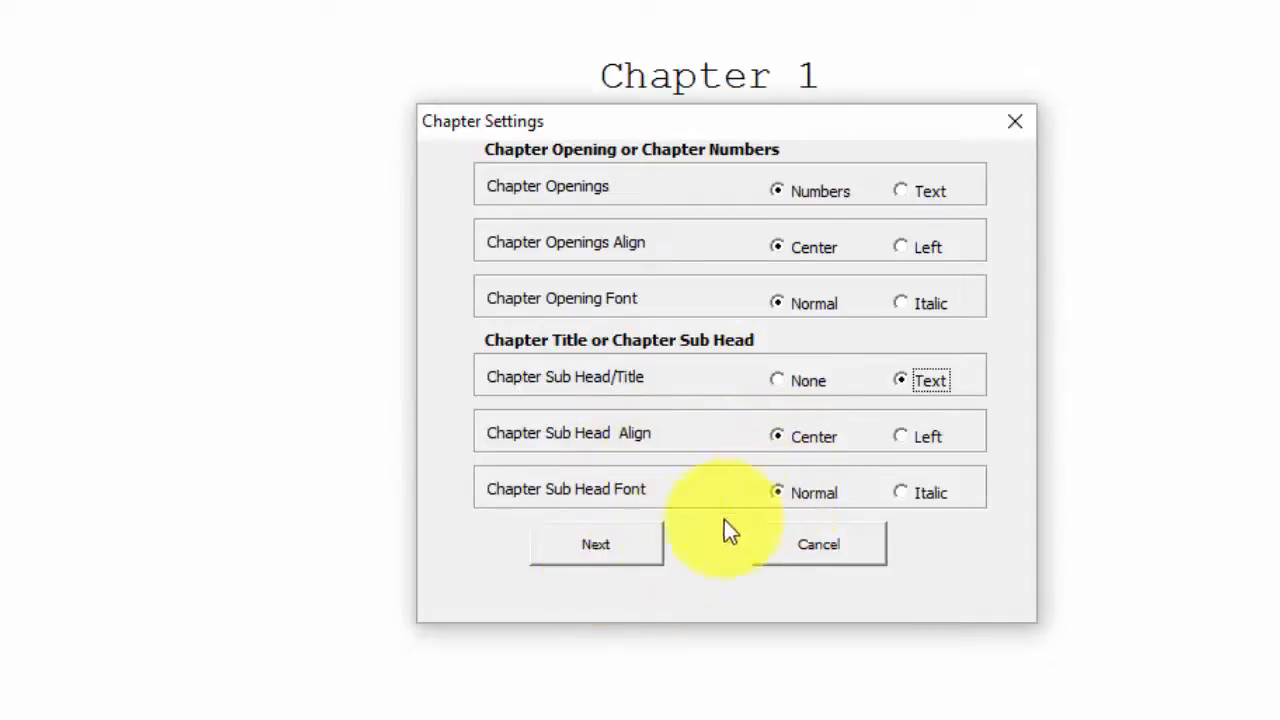
{"action": "left_click", "coordinate": [602, 543]}
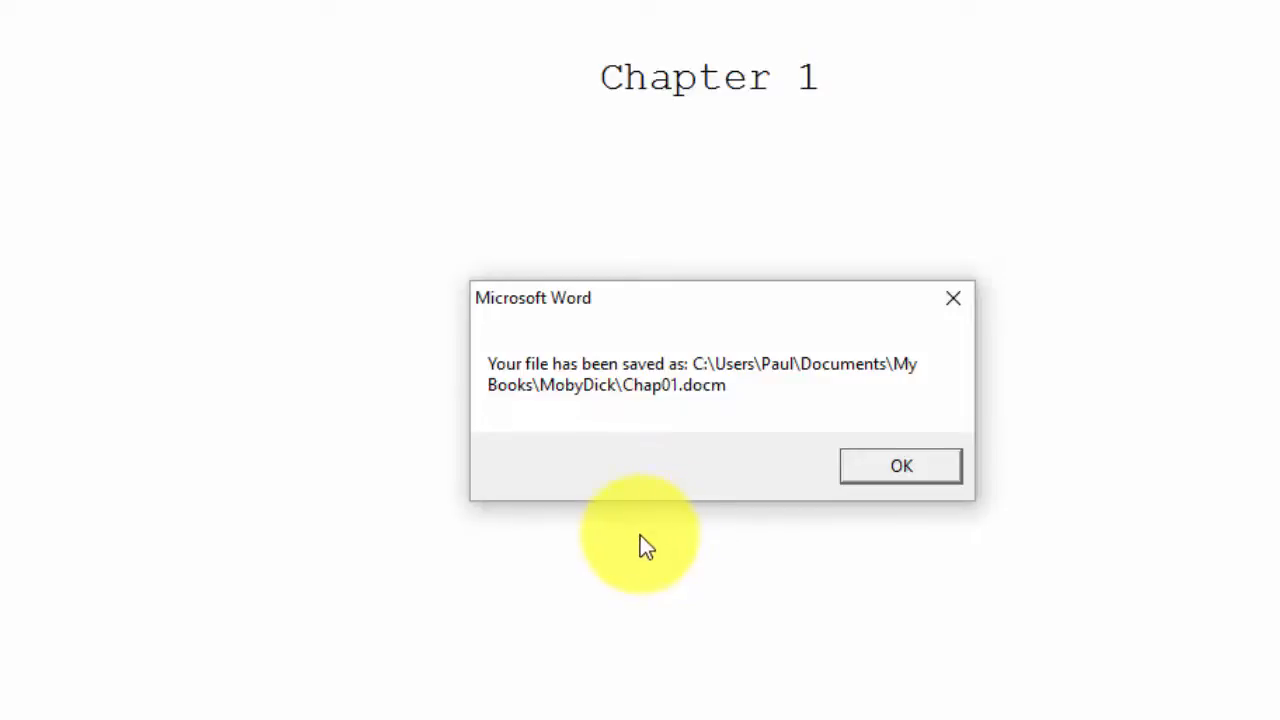
{"action": "left_click", "coordinate": [900, 470]}
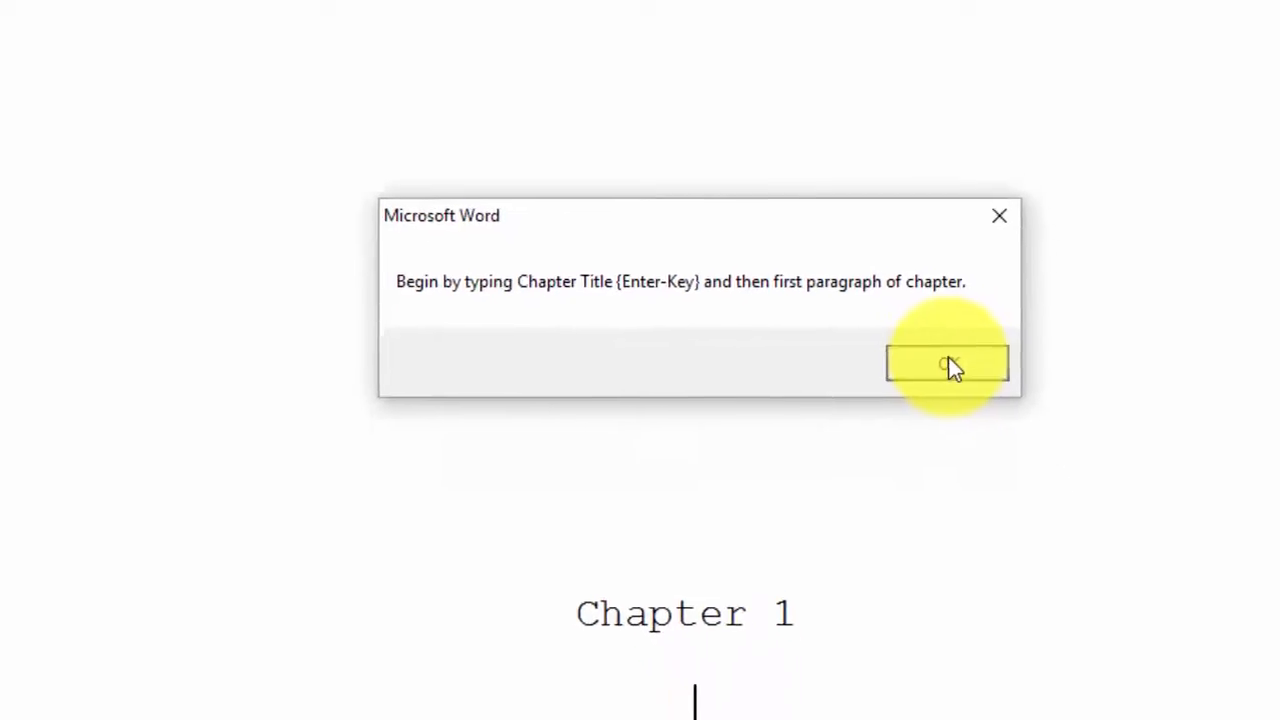
{"action": "left_click", "coordinate": [976, 457]}
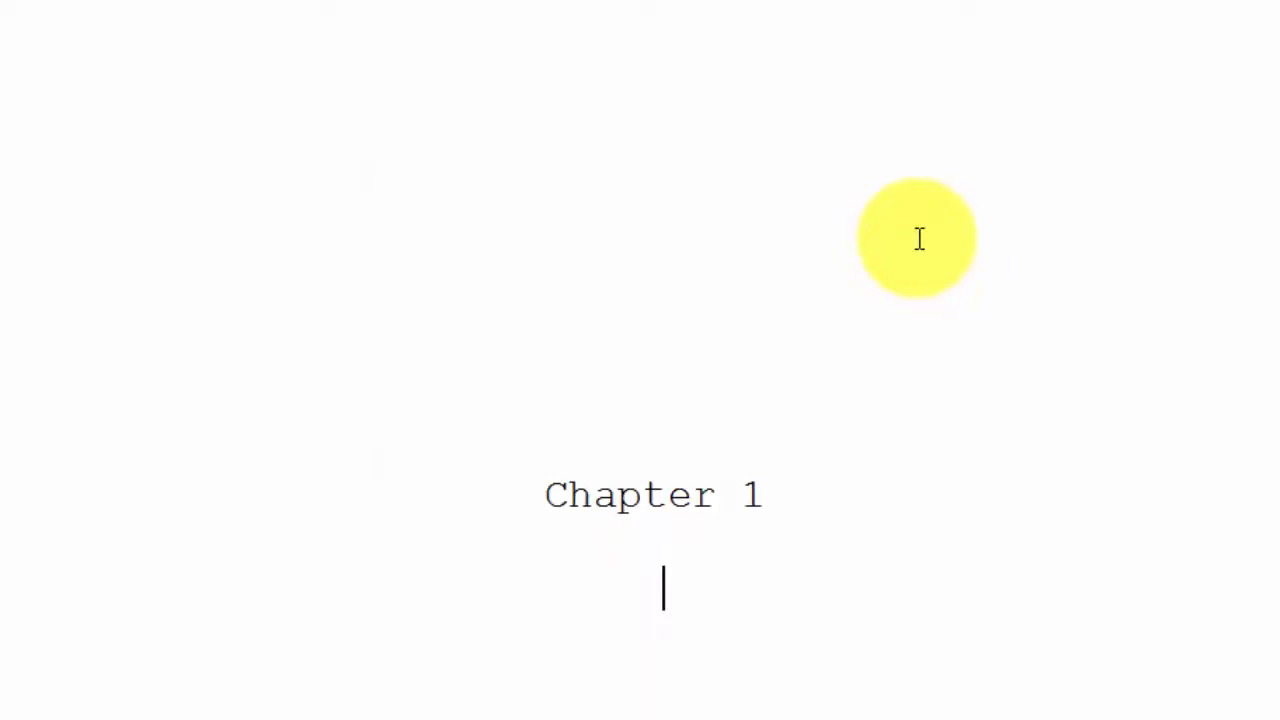
Enter "The Loomings" as the title of Chapter 1 and start the first paragraph below it
{"action": "type", "text": "The"}
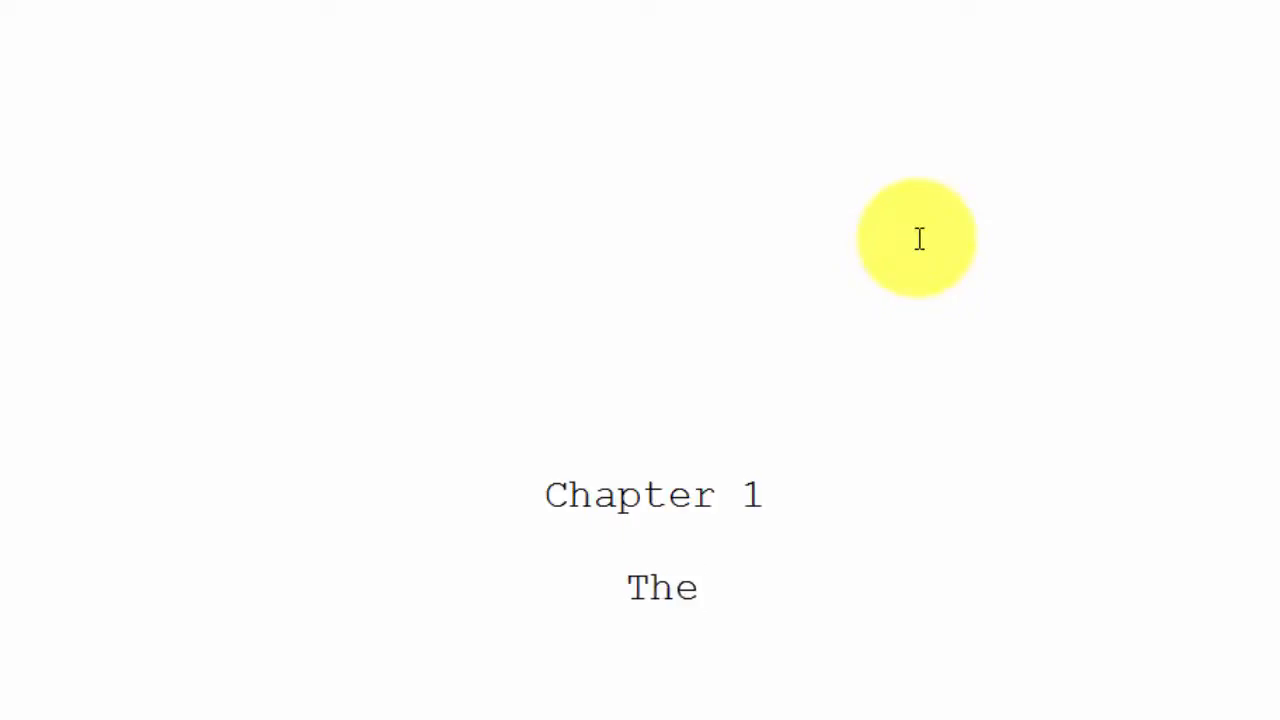
{"action": "type", "text": " Loom"}
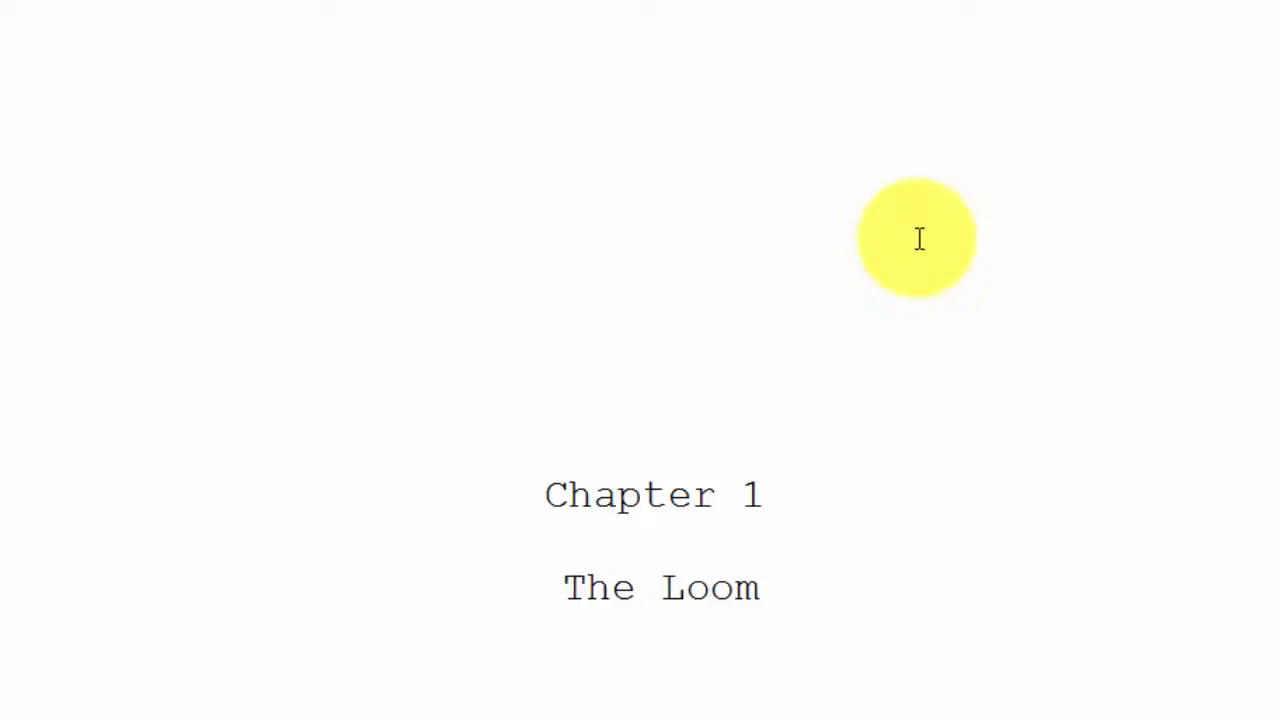
{"action": "type", "text": "ings"}
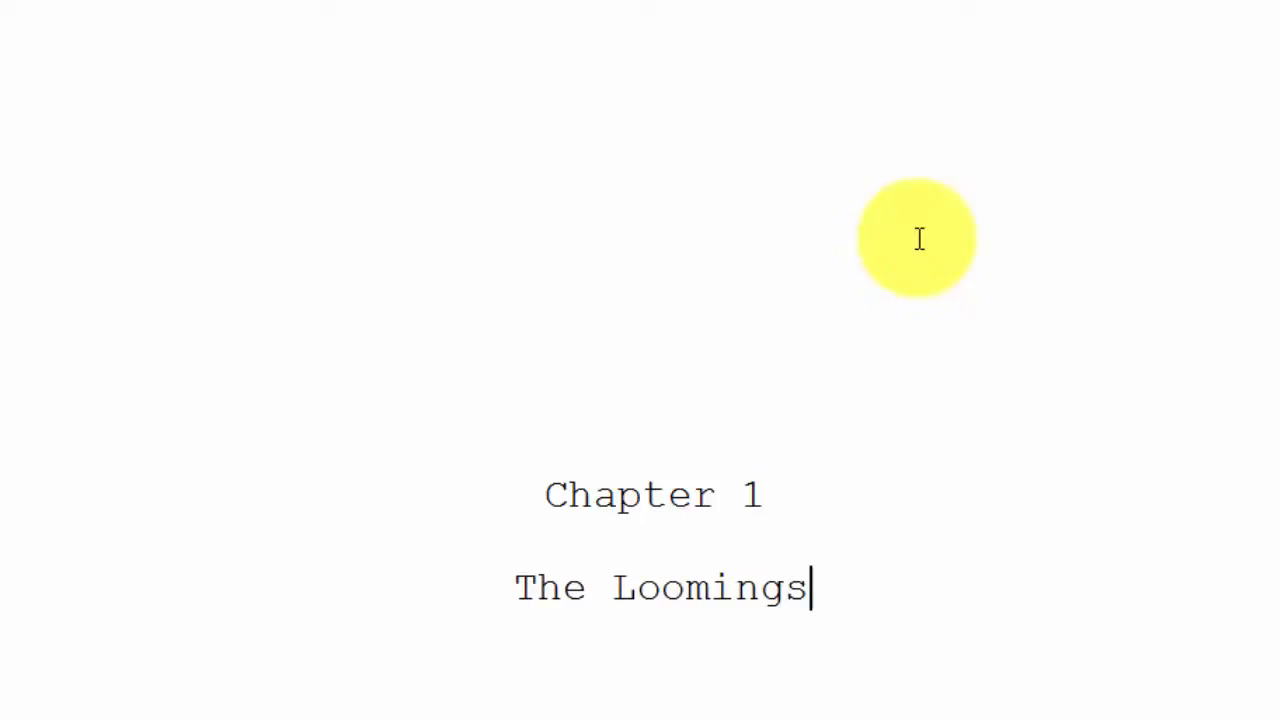
{"action": "key", "text": "Return"}
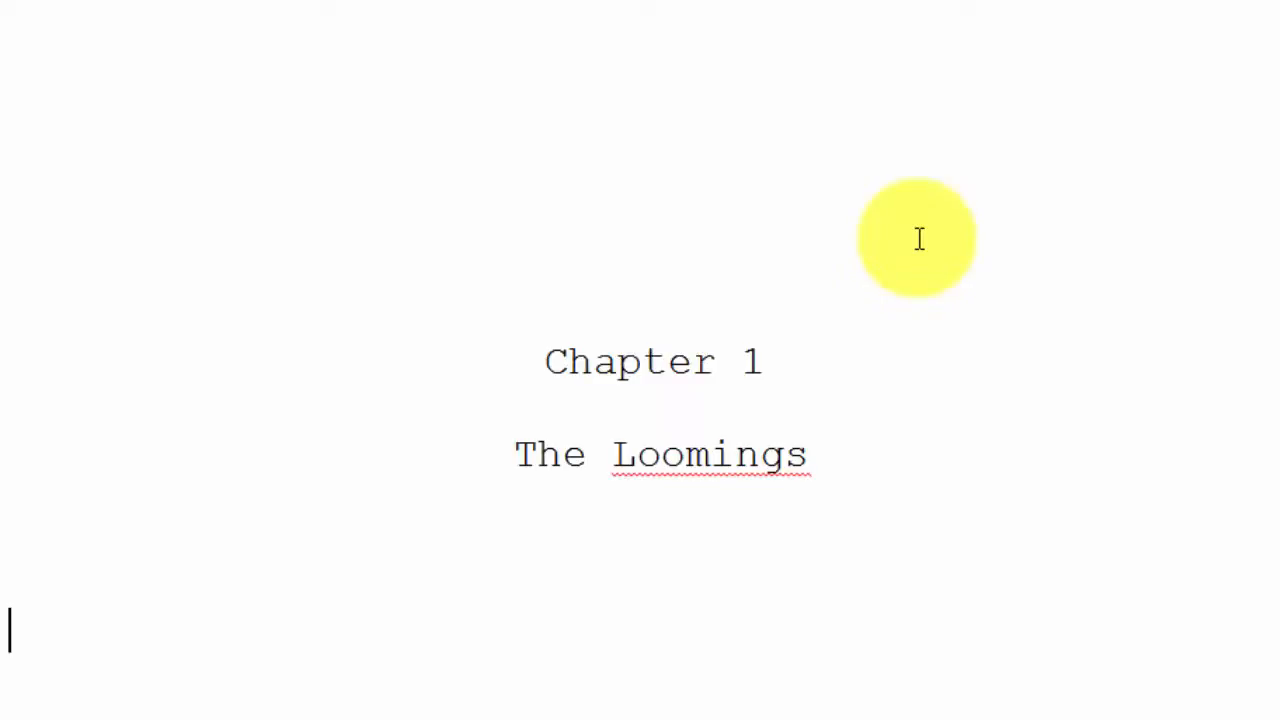
Write "Call me Ismael." as the opening sentence of Chapter 1
{"action": "type", "text": "Call me"}
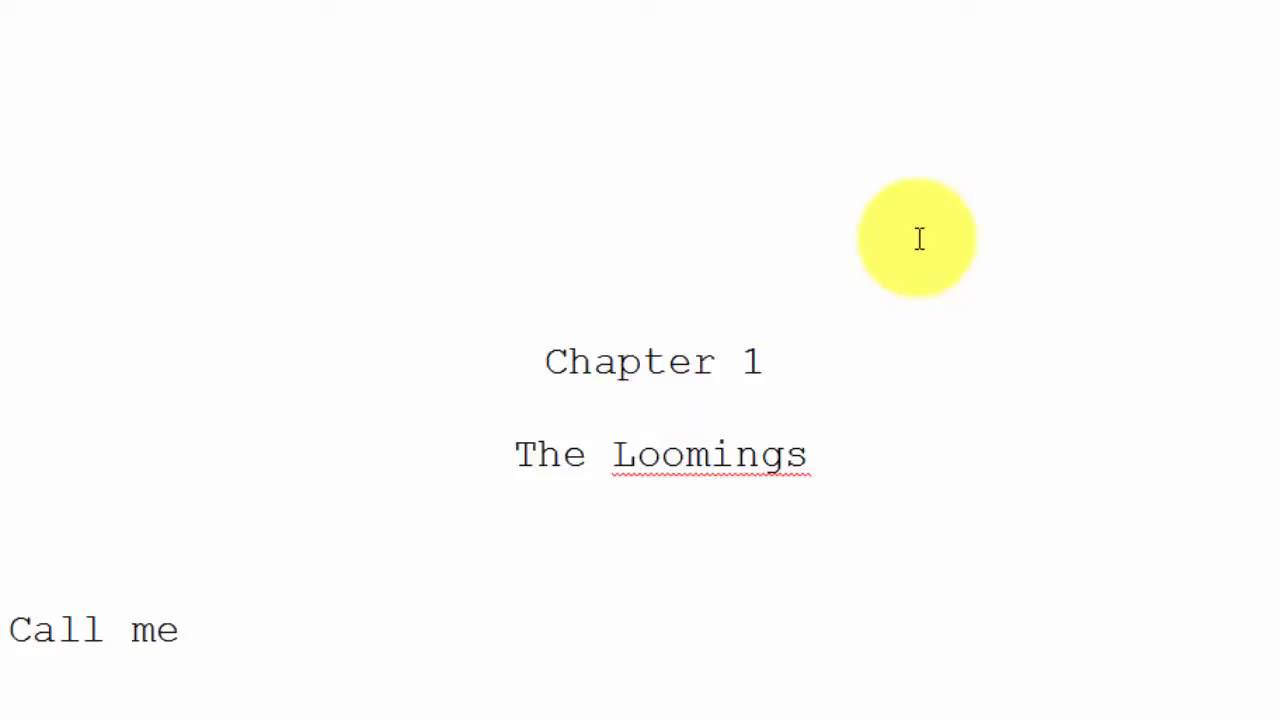
{"action": "type", "text": " Ismail"}
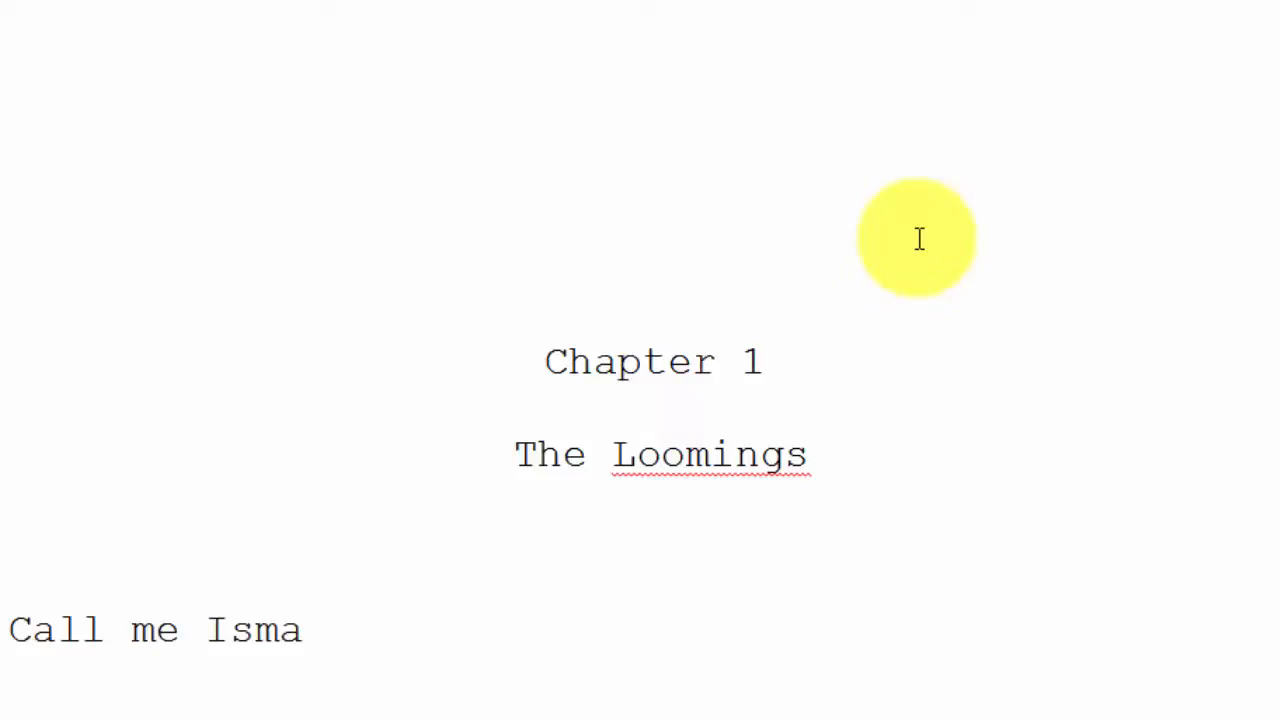
{"action": "key", "text": "BackSpace"}
{"action": "key", "text": "BackSpace"}
{"action": "type", "text": "el."}
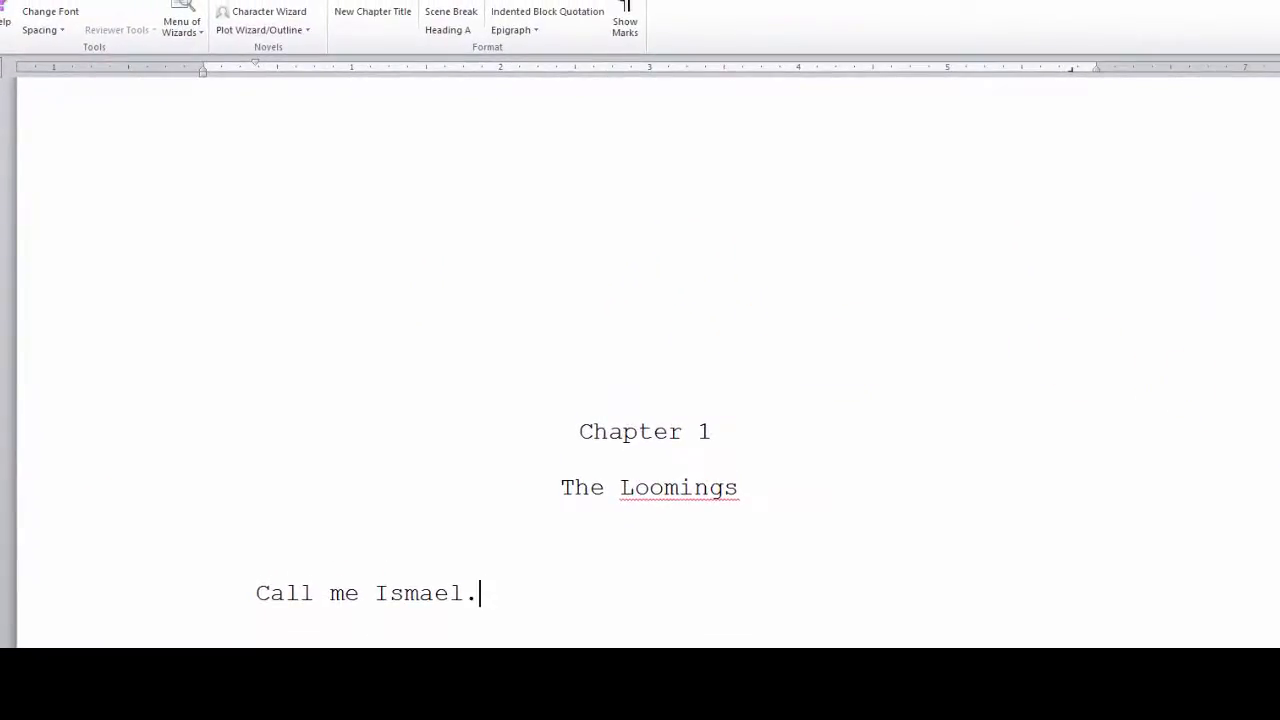
Switch to the Windows desktop and open the Edit MOBYDICK shortcut to the book's chapters
{"action": "left_click_drag", "start_coordinate": [1279, 421], "coordinate": [1276, 148]}
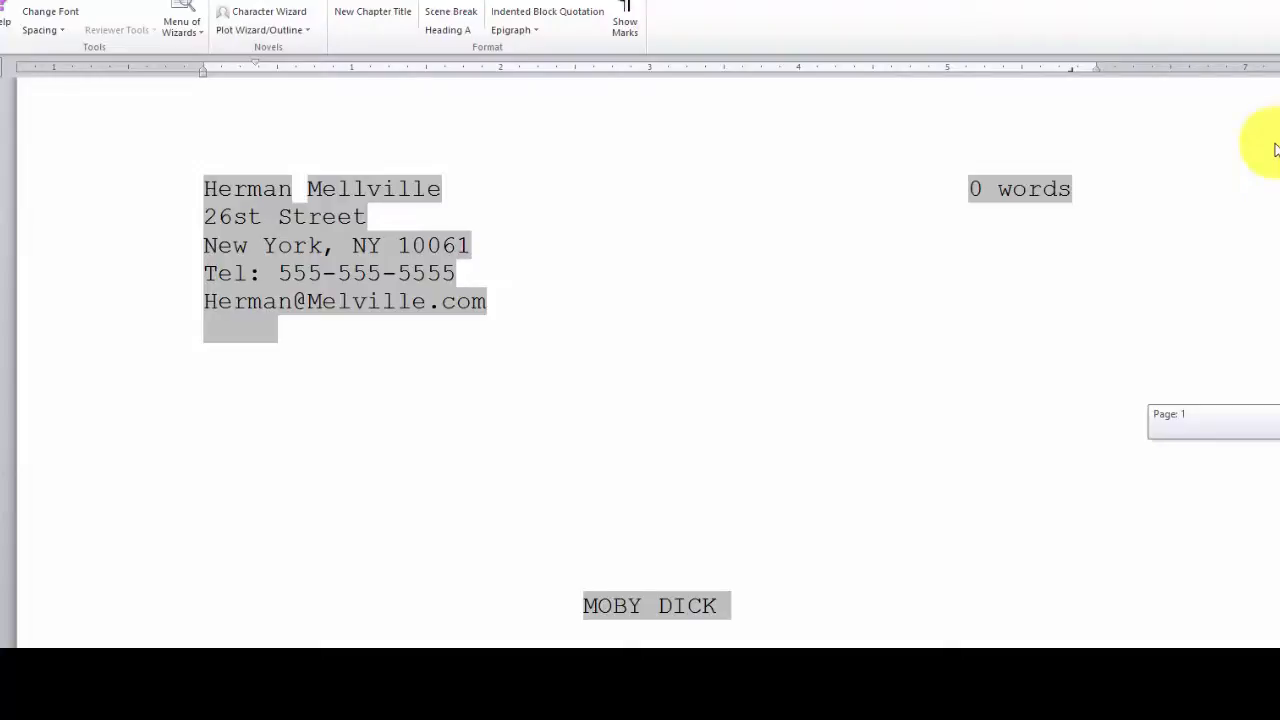
{"action": "left_click_drag", "start_coordinate": [1276, 148], "coordinate": [1277, 442]}
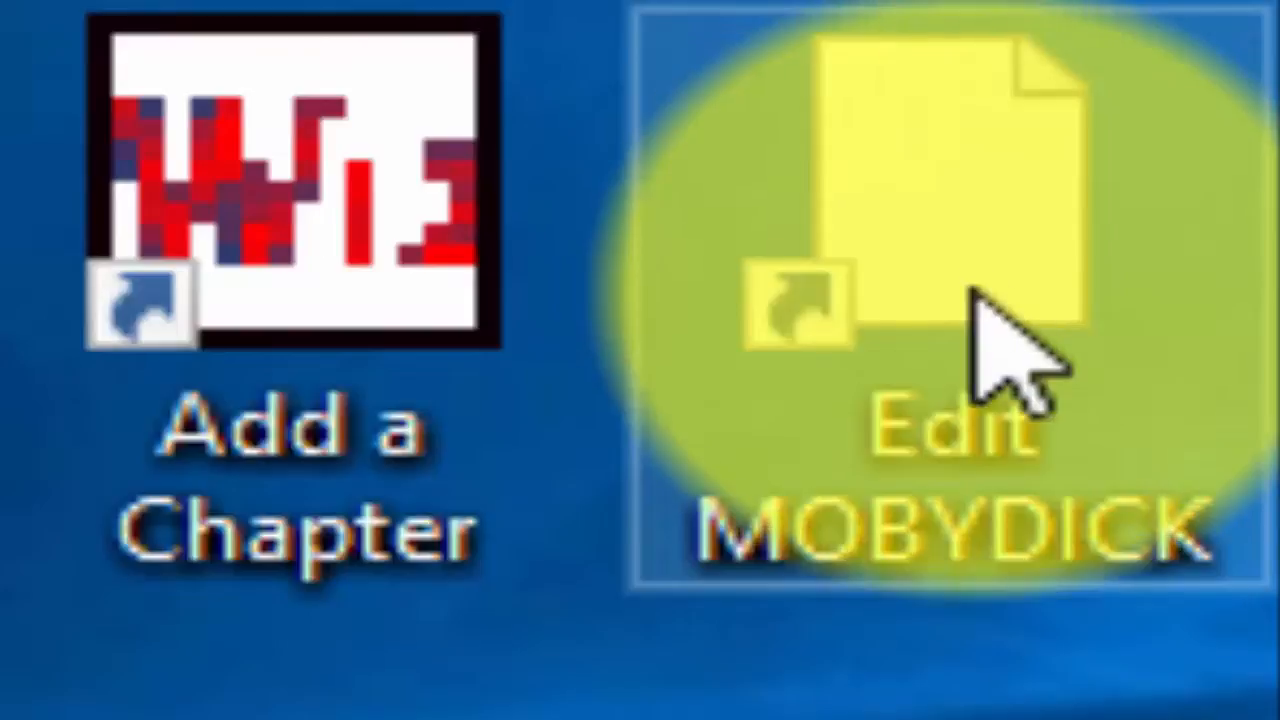
{"action": "double_click", "coordinate": [972, 309]}
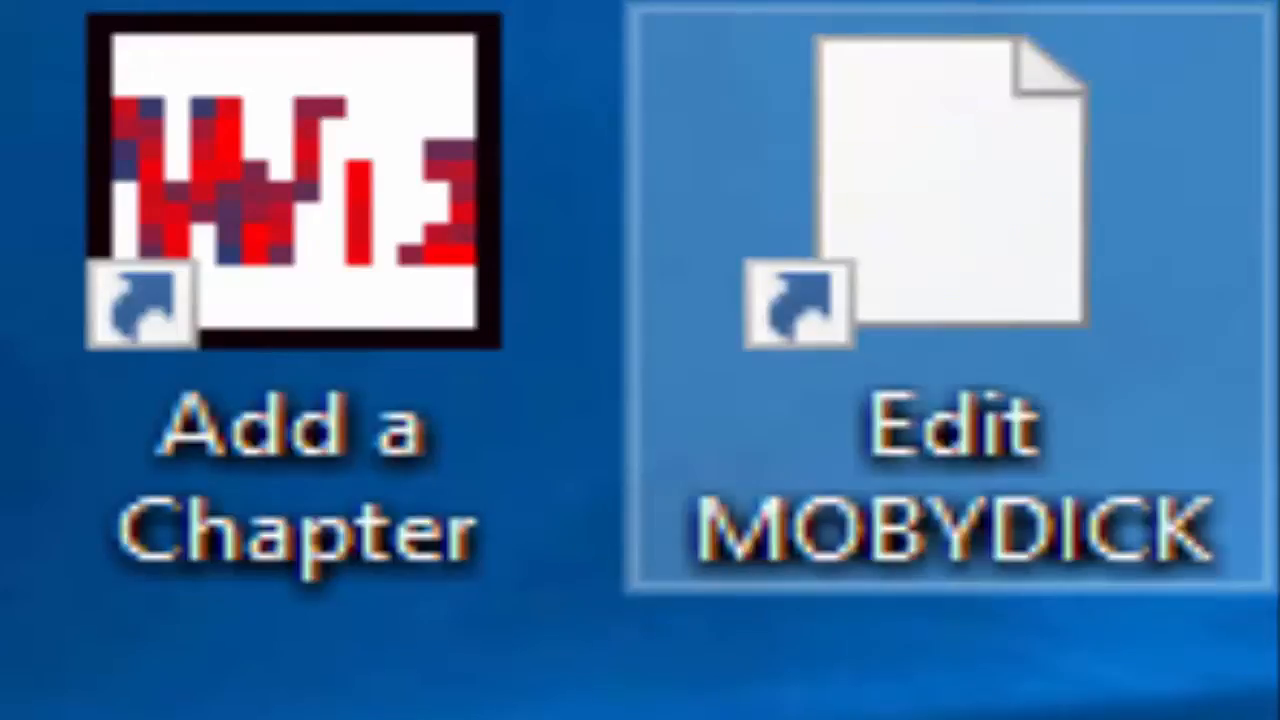